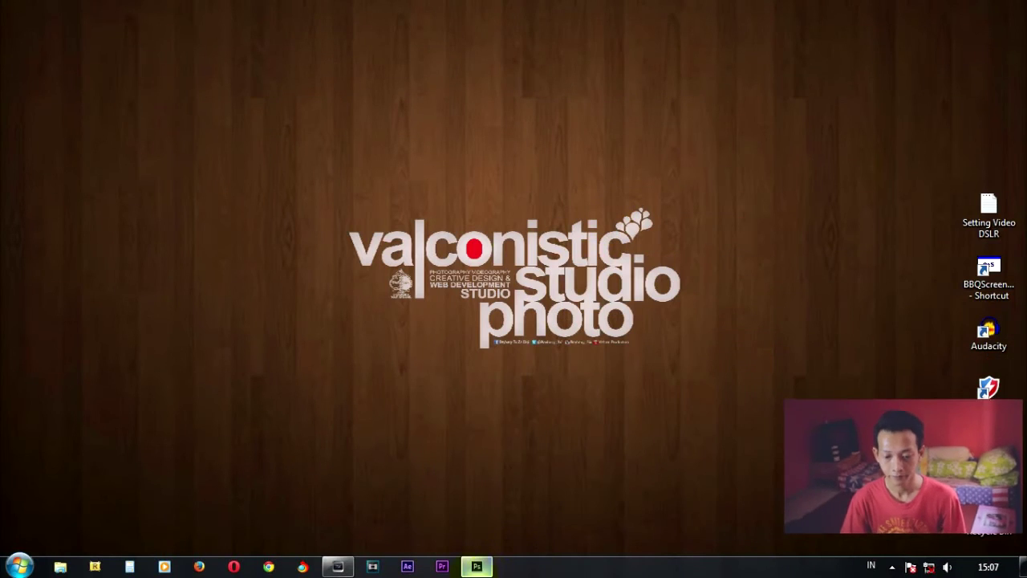
# Bring the empty Photoshop CS6 window to the front and show its File menu
pyautogui.click(478, 568)
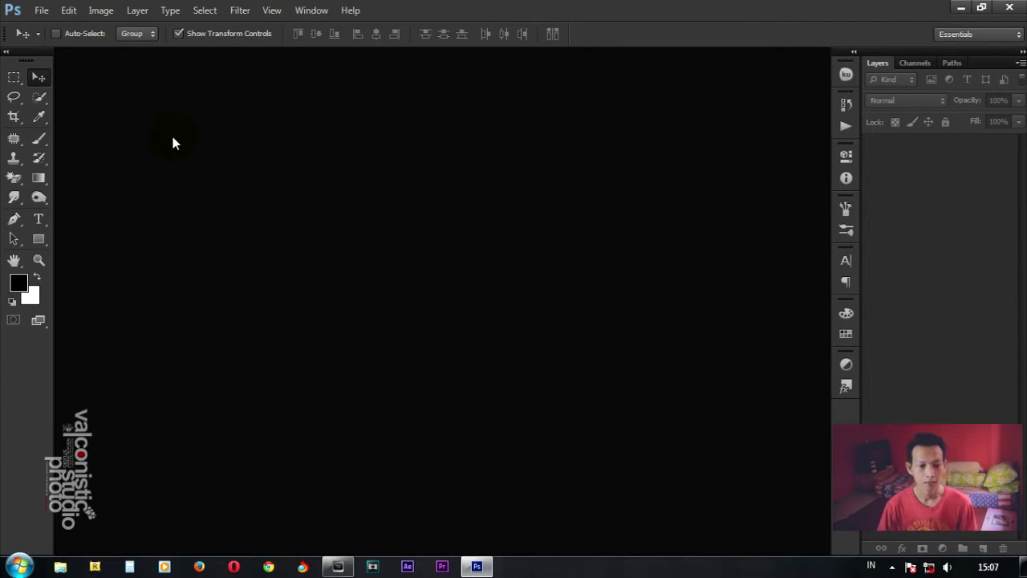
pyautogui.click(47, 14)
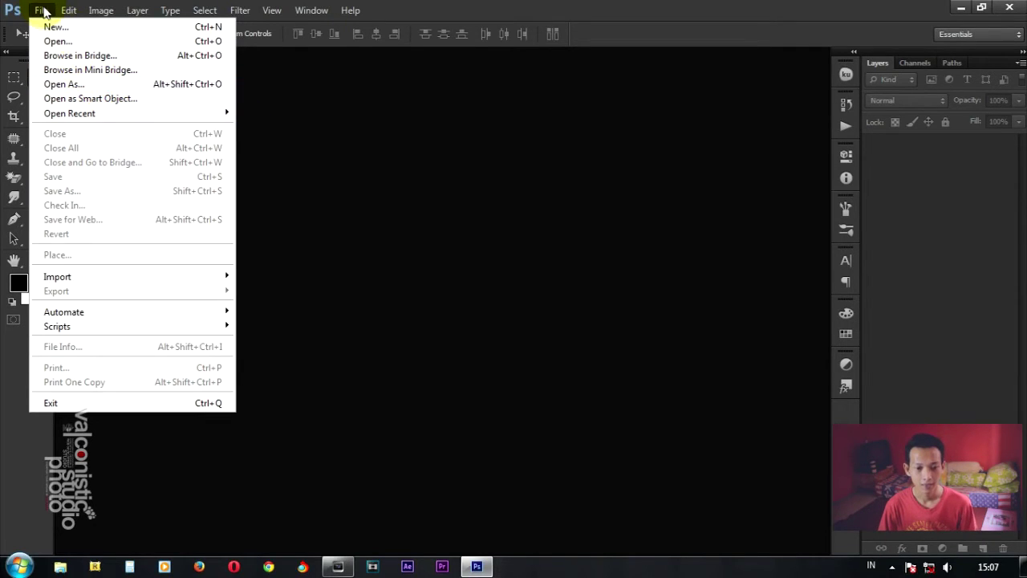
# Start the File > Open As dialog
pyautogui.click(43, 11)
pyautogui.click(43, 10)
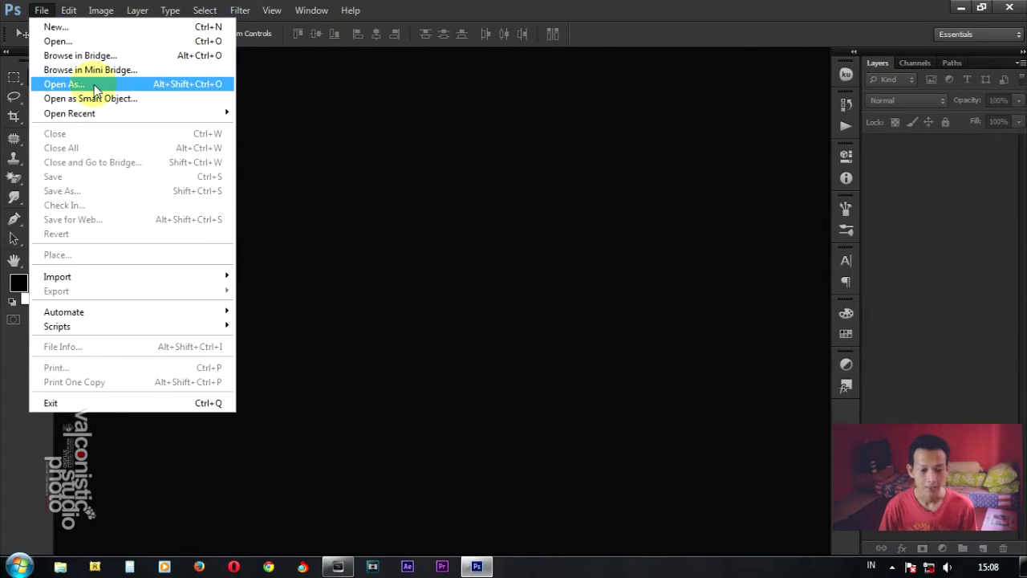
pyautogui.click(64, 84)
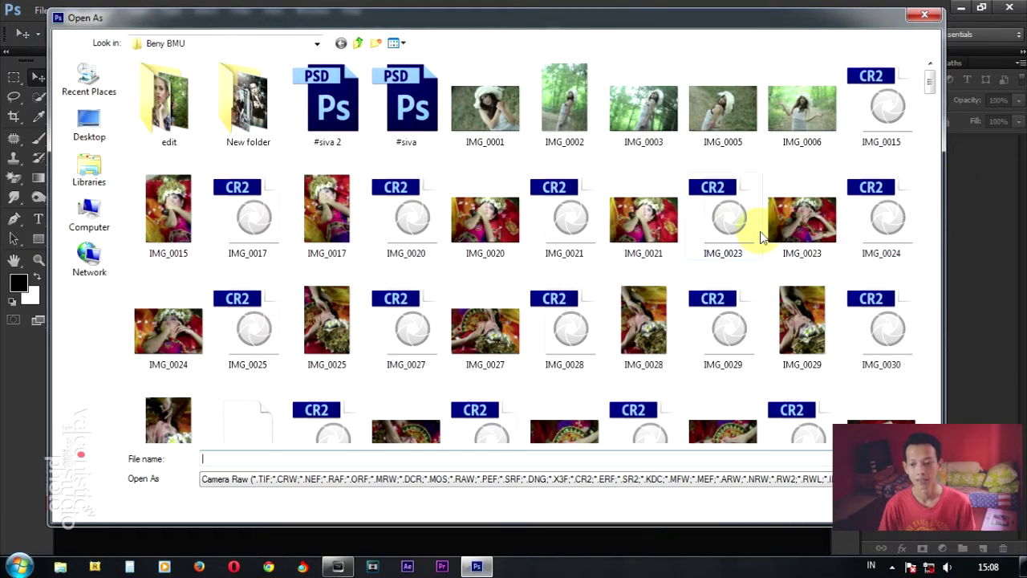
pyautogui.moveTo(928, 80); pyautogui.dragTo(929, 207)
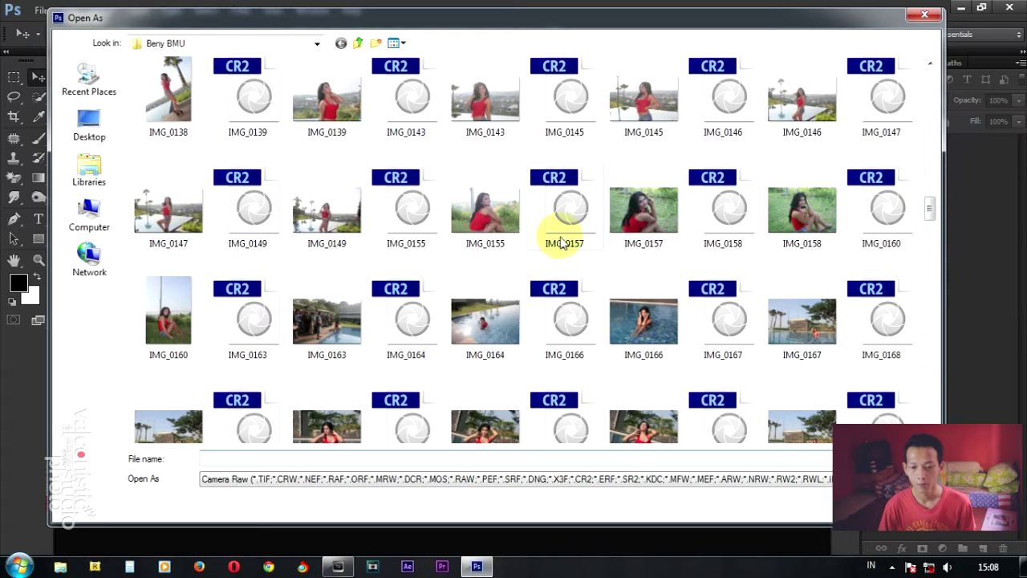
# Select the IMG_0195 pool photo and review the Open As format list
pyautogui.click(492, 306)
pyautogui.scroll(-3, 492, 310)
pyautogui.scroll(-3, 497, 307)
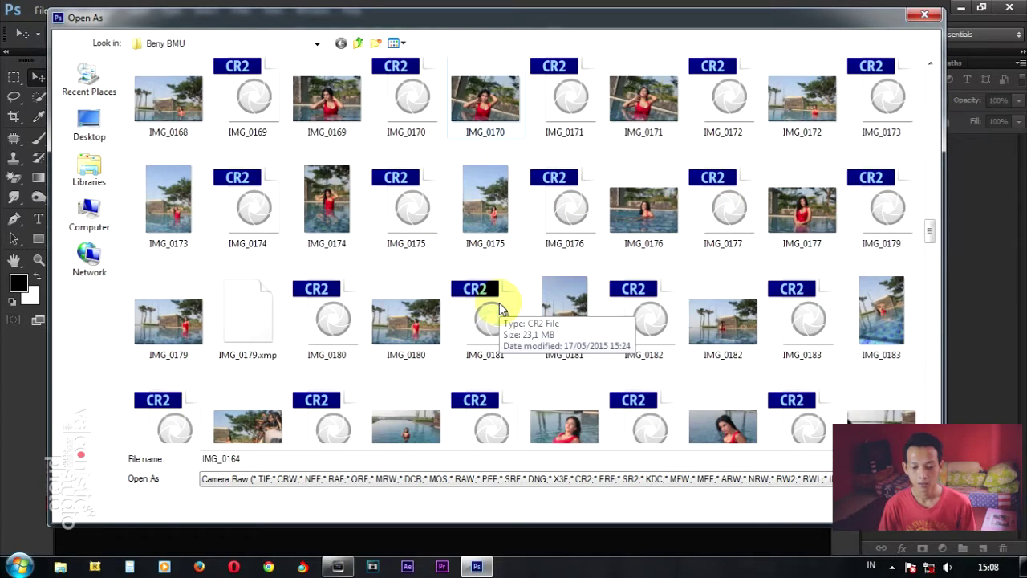
pyautogui.scroll(-3, 498, 309)
pyautogui.scroll(-3, 499, 307)
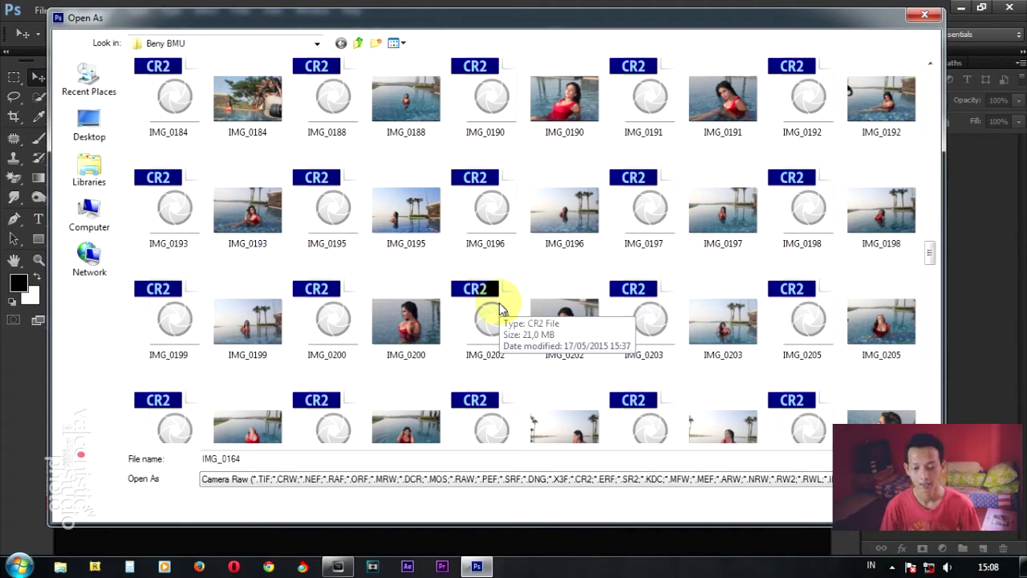
pyautogui.click(414, 221)
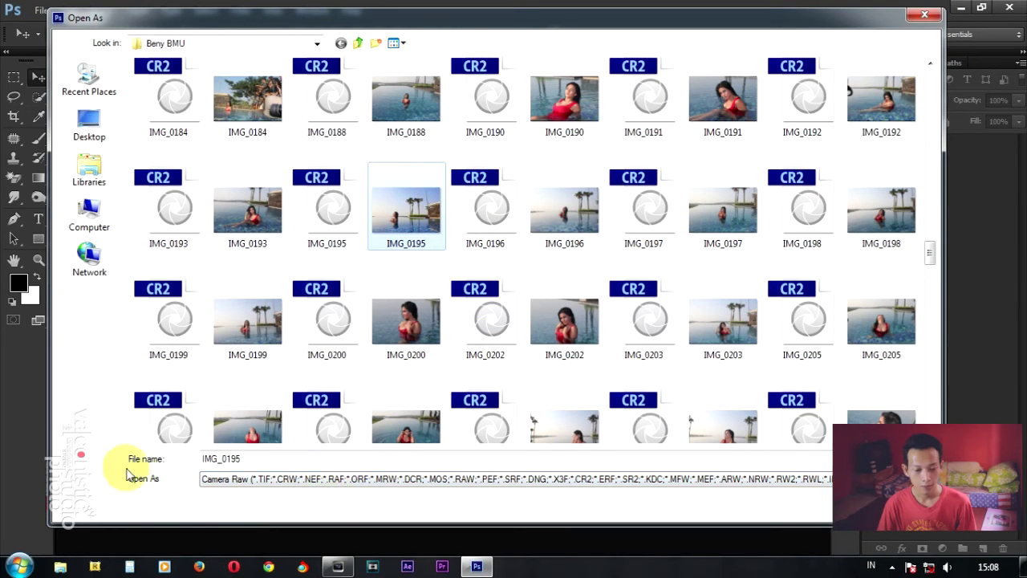
pyautogui.click(277, 482)
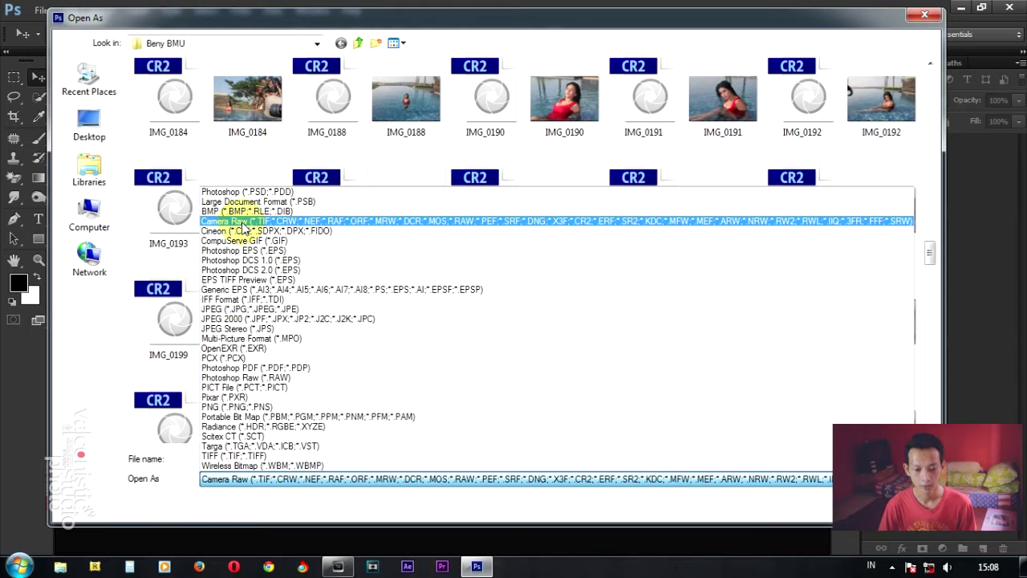
# Open the IMG_0195 JPEG, not the CR2, in Camera Raw
pyautogui.click(243, 223)
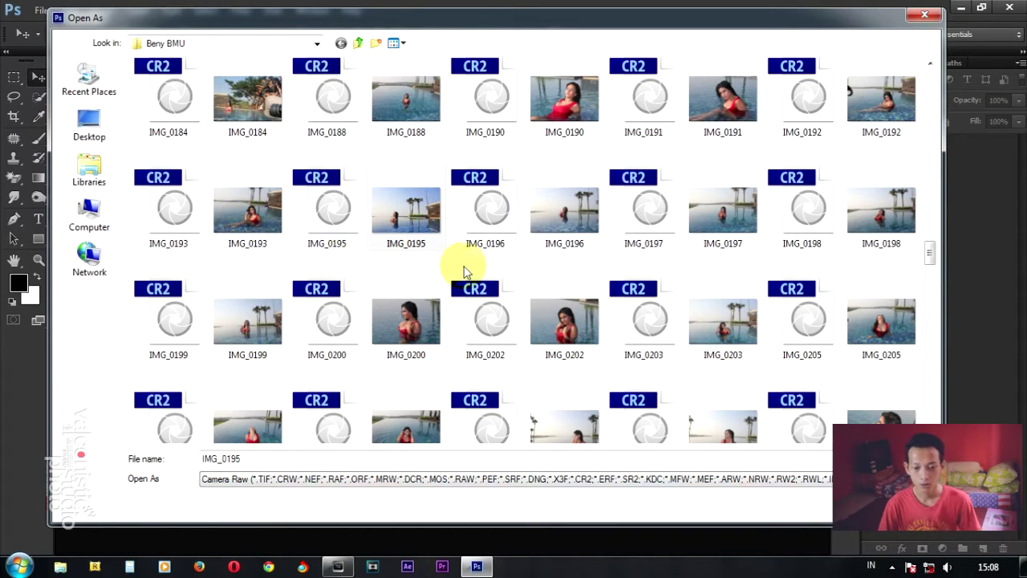
pyautogui.click(559, 231)
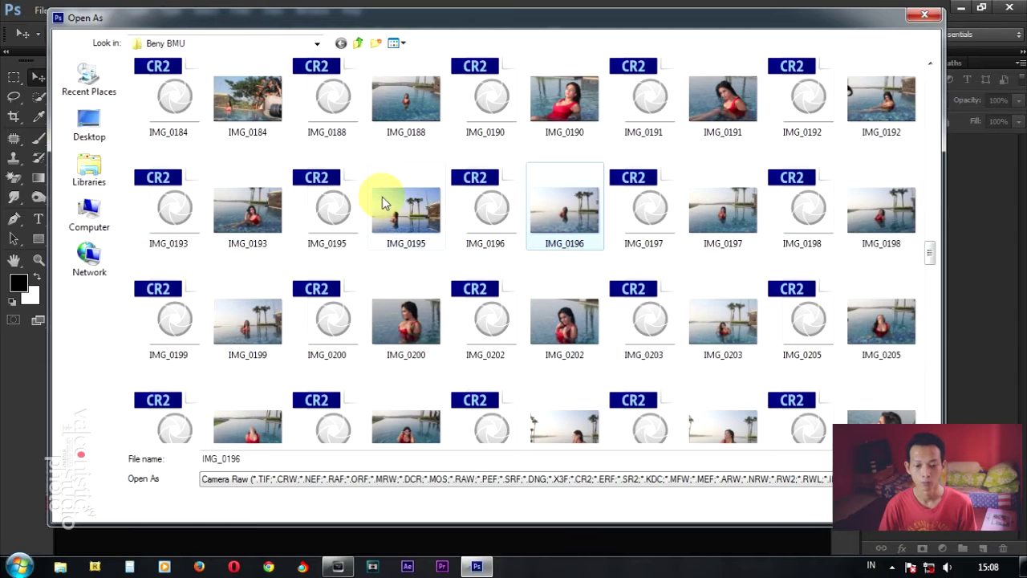
pyautogui.click(403, 228)
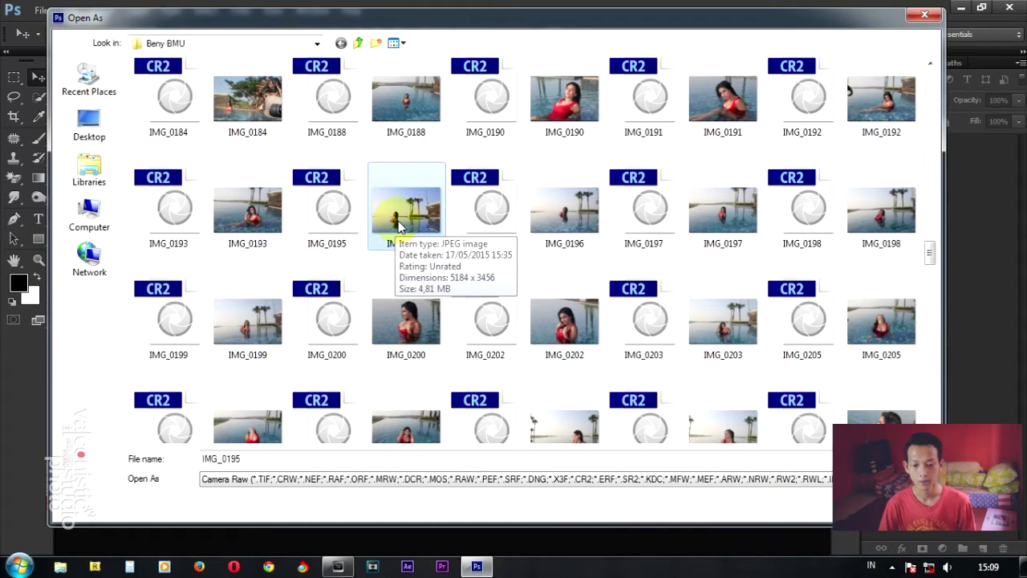
pyautogui.click(335, 223)
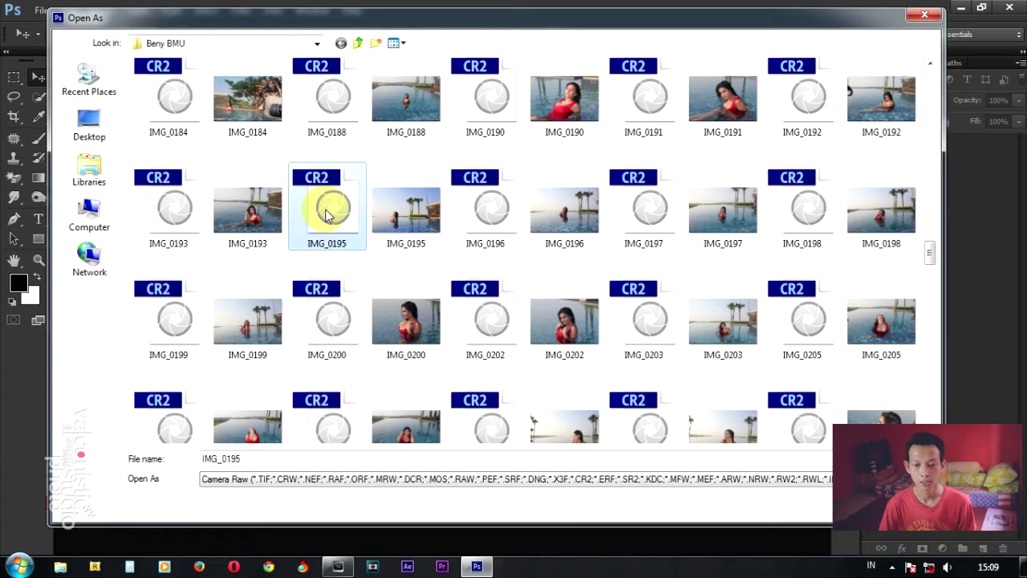
pyautogui.click(409, 221)
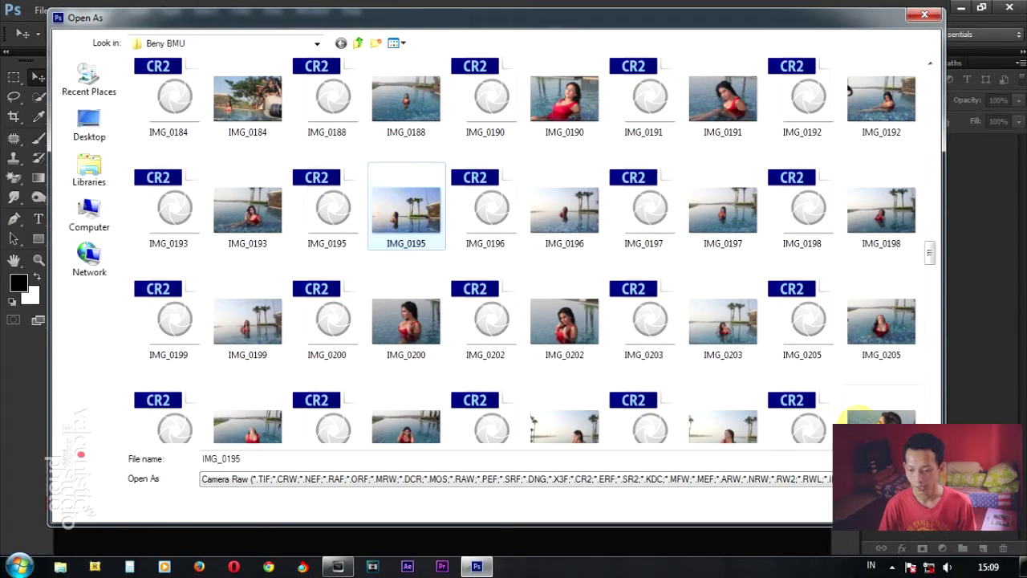
pyautogui.click(891, 458)
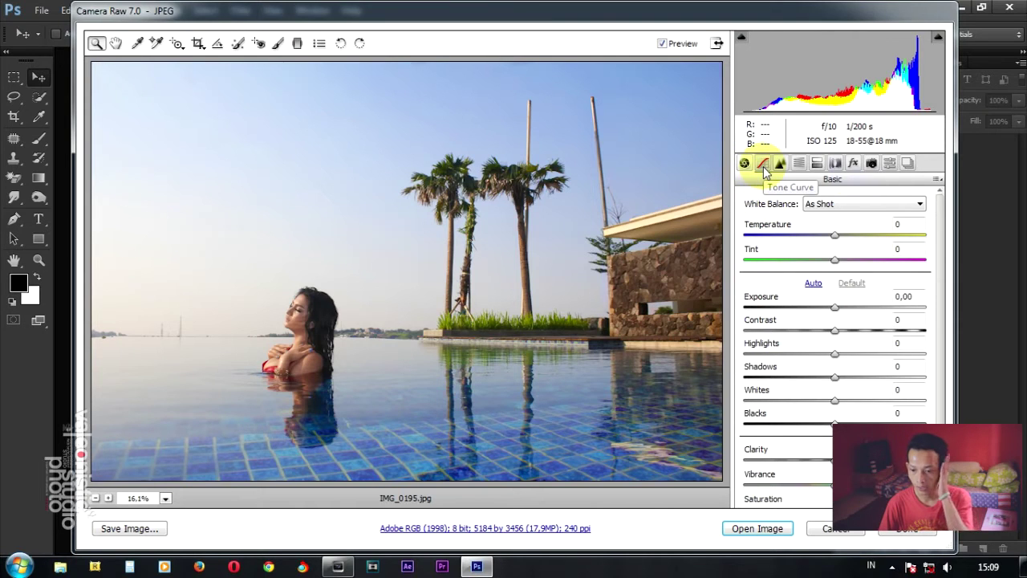
# In Camera Raw's Lens Corrections Manual tab, set Distortion to +8
pyautogui.click(835, 164)
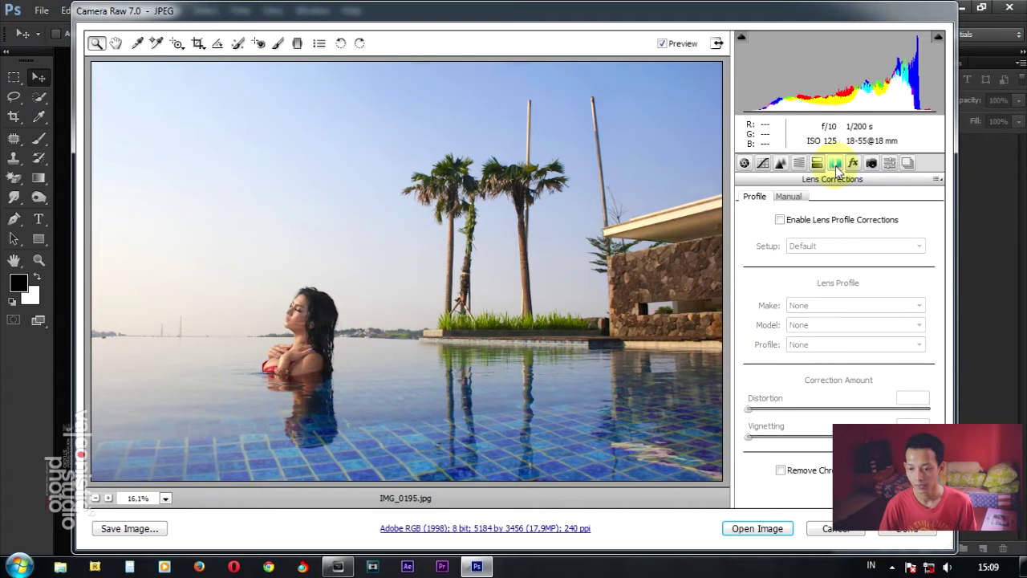
pyautogui.click(788, 197)
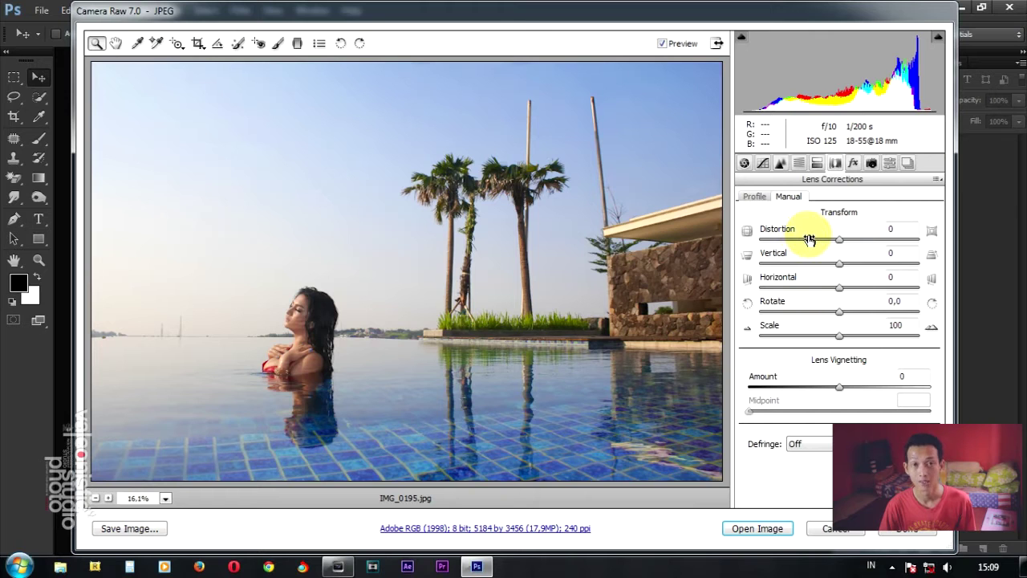
pyautogui.moveTo(839, 239)
pyautogui.mouseDown()
pyautogui.moveTo(875, 243)
pyautogui.moveTo(828, 243)
pyautogui.moveTo(857, 241)
pyautogui.mouseUp()
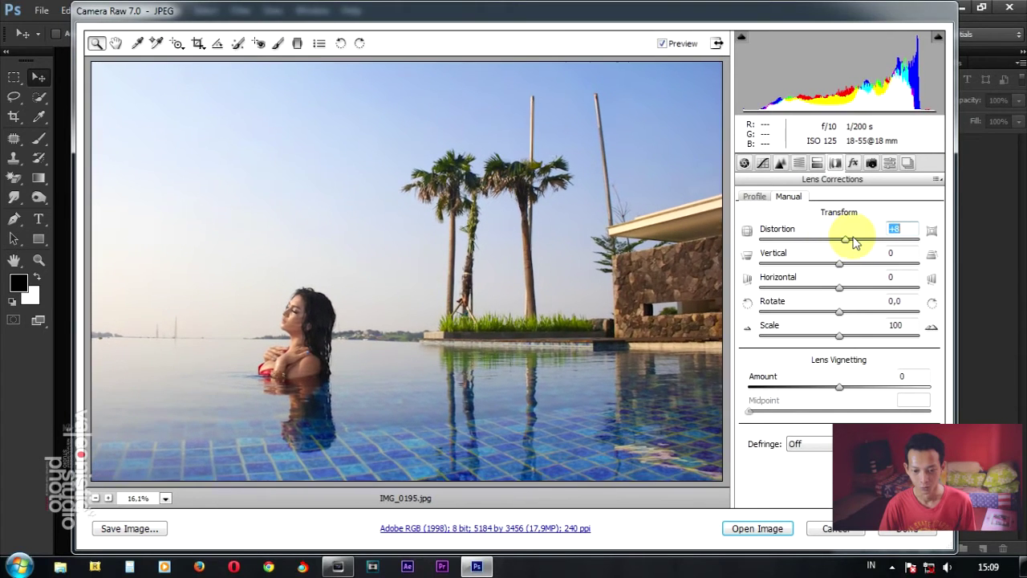
# Raise Distortion to +40 and Vertical perspective to +35
pyautogui.moveTo(857, 240); pyautogui.dragTo(872, 243)
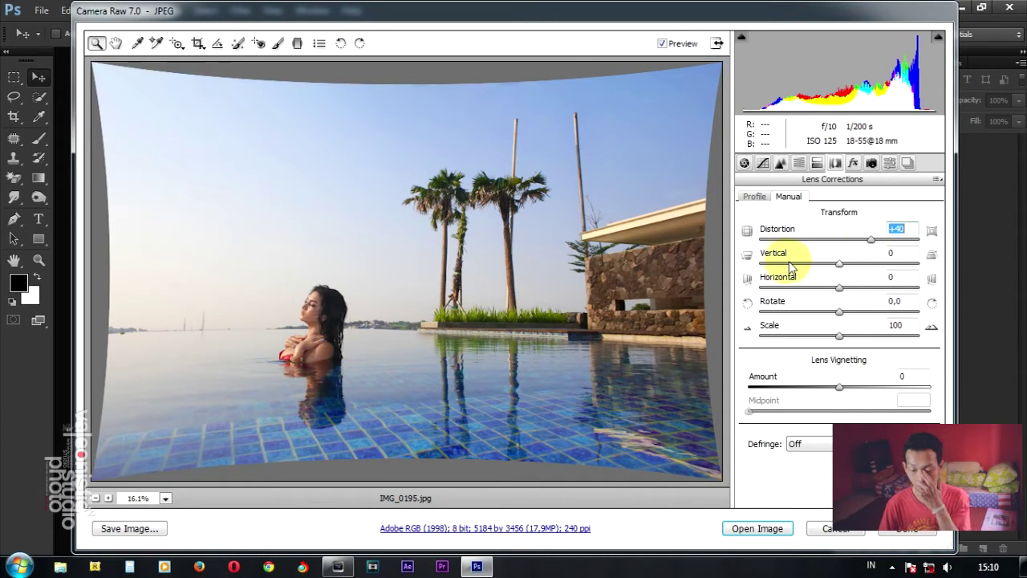
pyautogui.moveTo(838, 265); pyautogui.dragTo(852, 269)
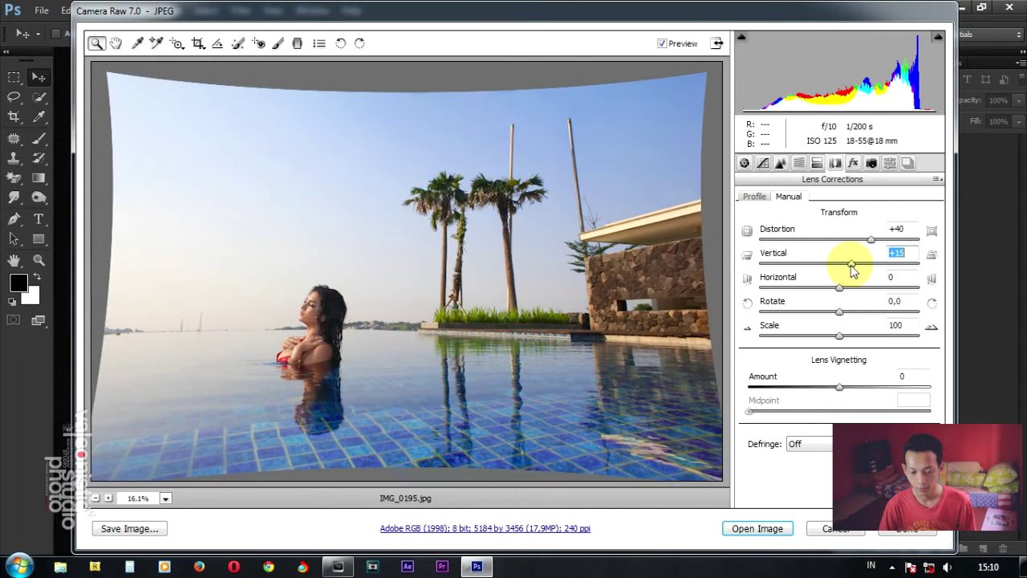
pyautogui.moveTo(852, 269); pyautogui.dragTo(866, 273)
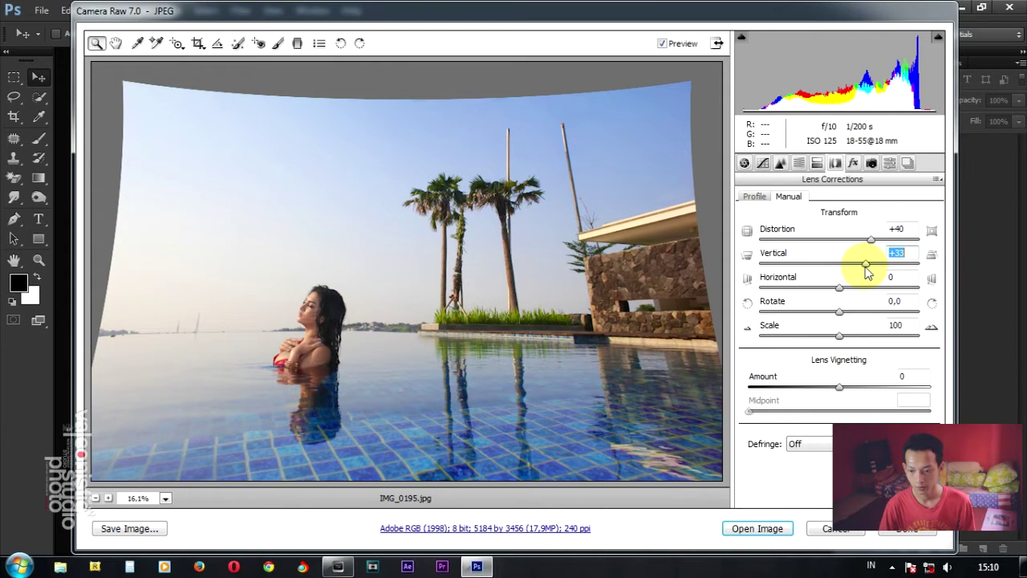
pyautogui.moveTo(867, 272); pyautogui.dragTo(868, 274)
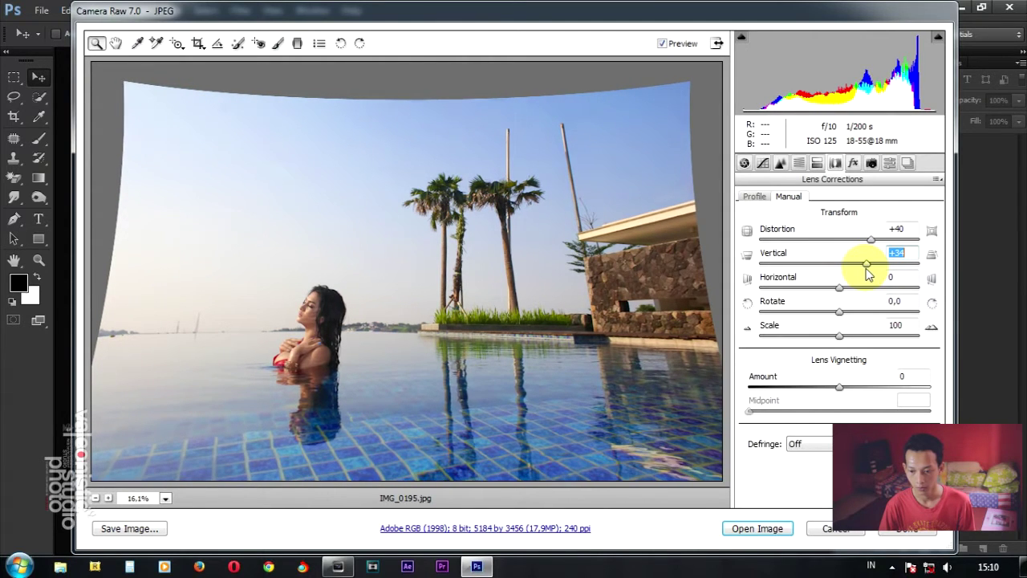
pyautogui.moveTo(868, 273); pyautogui.dragTo(869, 274)
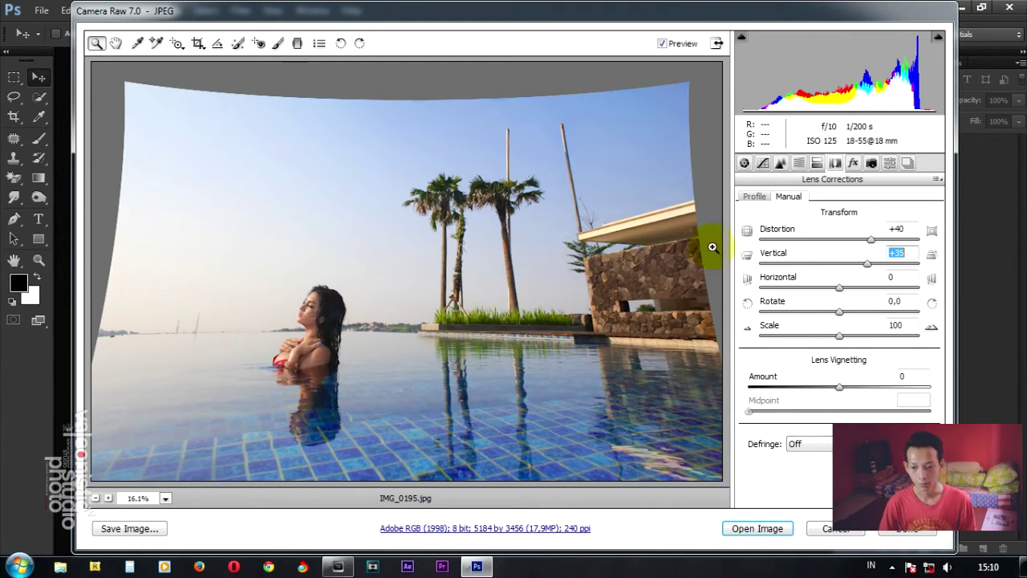
# Enable Lens Profile Corrections and open the corrected image in Photoshop
pyautogui.click(754, 197)
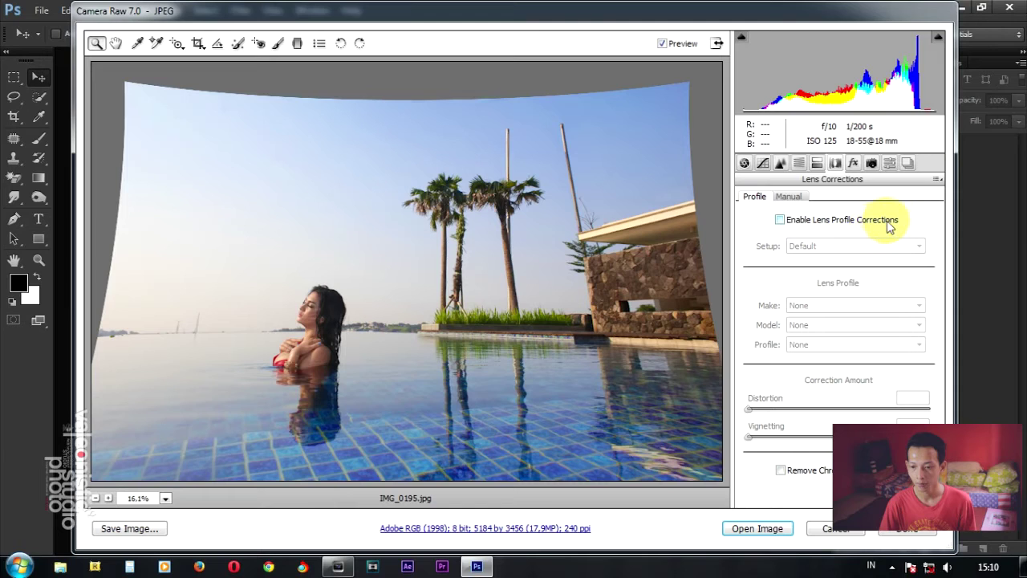
pyautogui.click(779, 221)
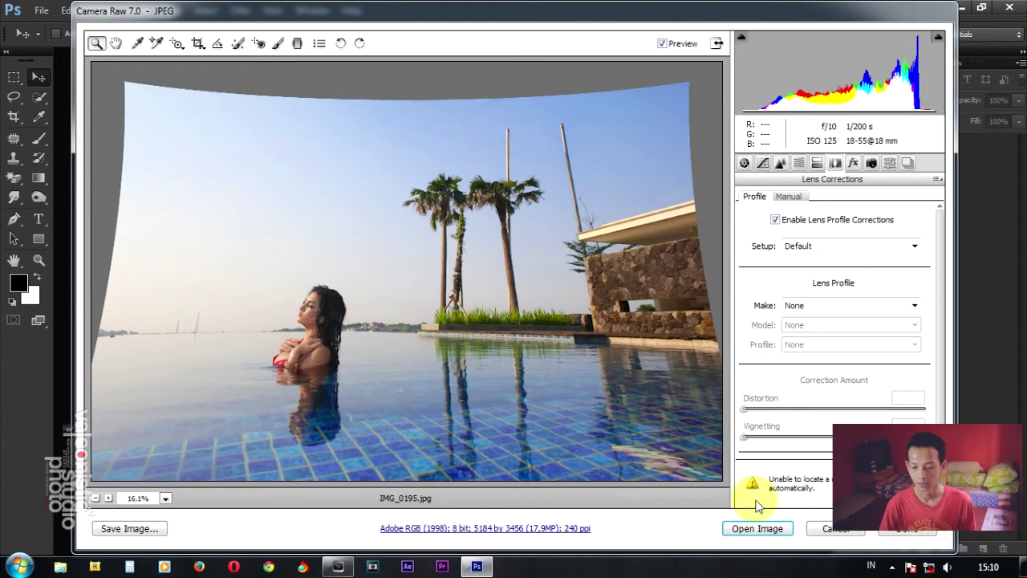
pyautogui.click(745, 529)
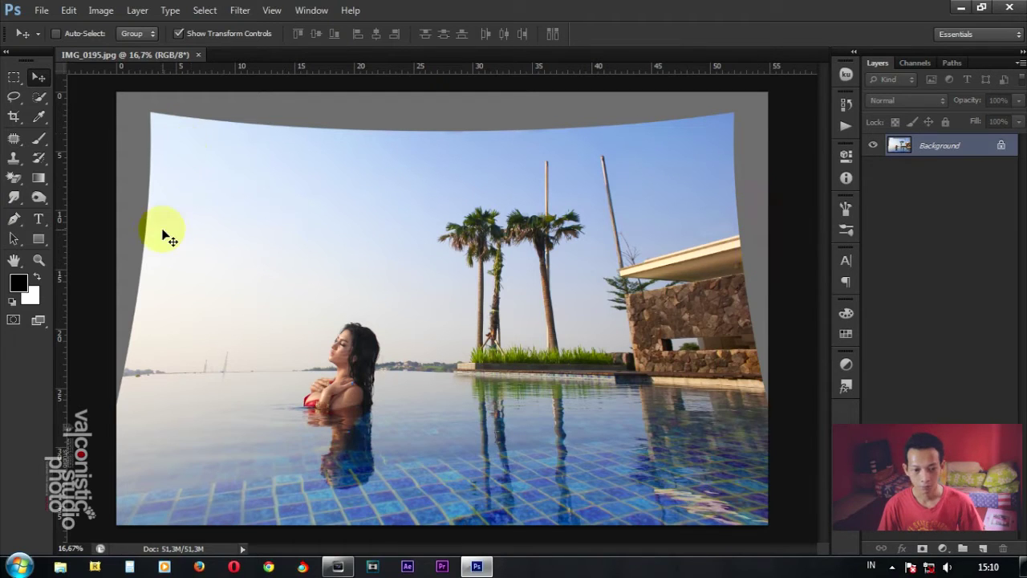
# Select the Quick Selection tool with a 50-pixel brush
pyautogui.click(40, 101)
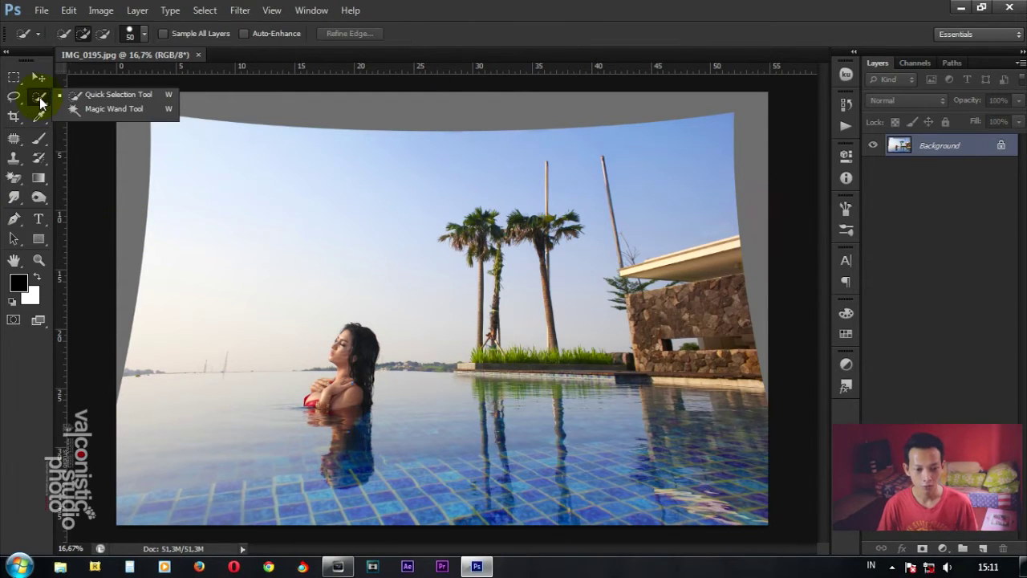
# Brush-select the empty grey strips around the warped pool photo
pyautogui.click(118, 96)
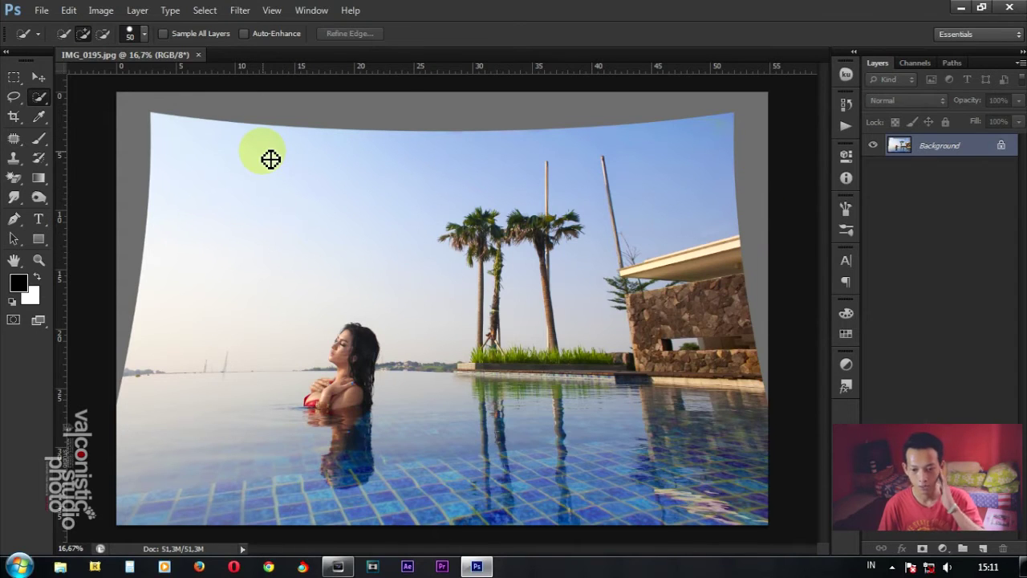
pyautogui.moveTo(133, 236)
pyautogui.mouseDown()
pyautogui.moveTo(133, 171)
pyautogui.moveTo(211, 112)
pyautogui.moveTo(766, 115)
pyautogui.moveTo(760, 190)
pyautogui.moveTo(779, 408)
pyautogui.mouseUp()
pyautogui.scroll(1, 780, 408)
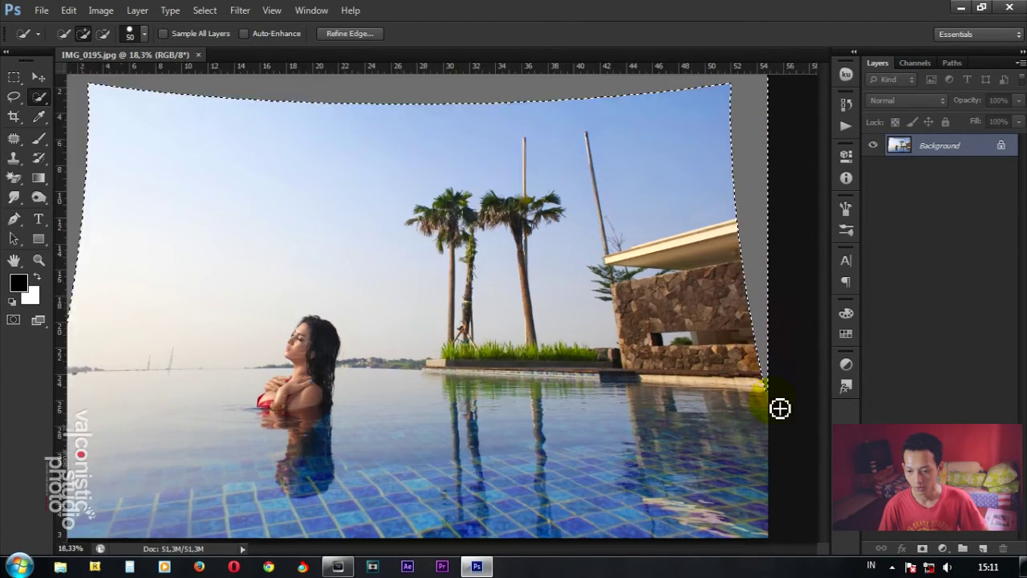
pyautogui.scroll(3, 779, 407)
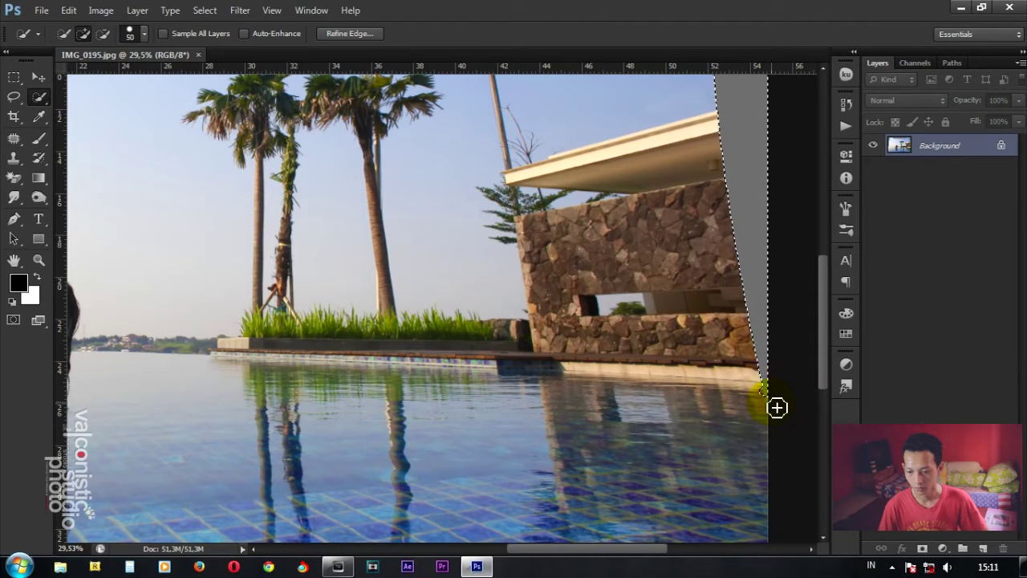
pyautogui.scroll(-3, 637, 377)
pyautogui.scroll(1, 580, 361)
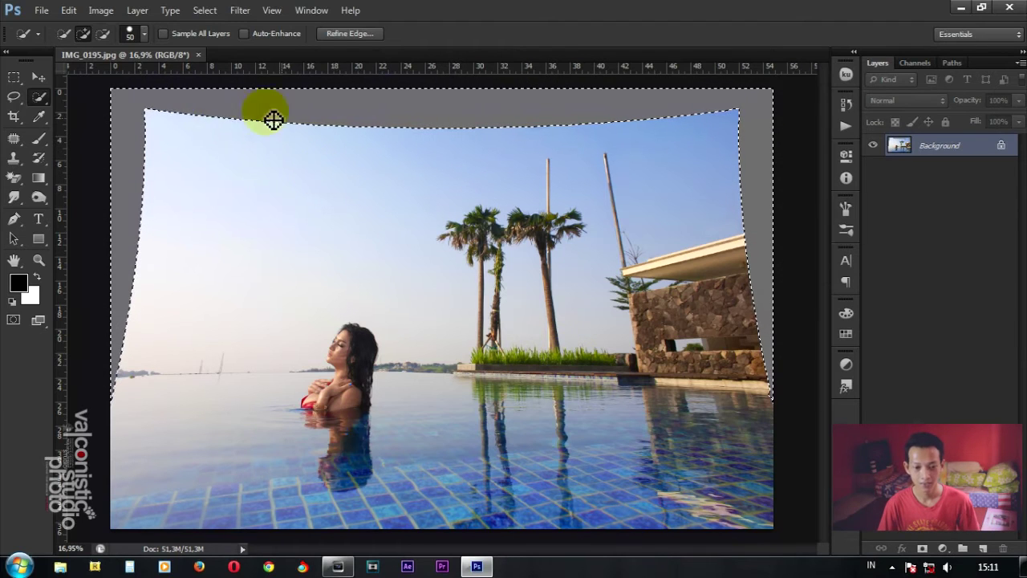
pyautogui.click(203, 11)
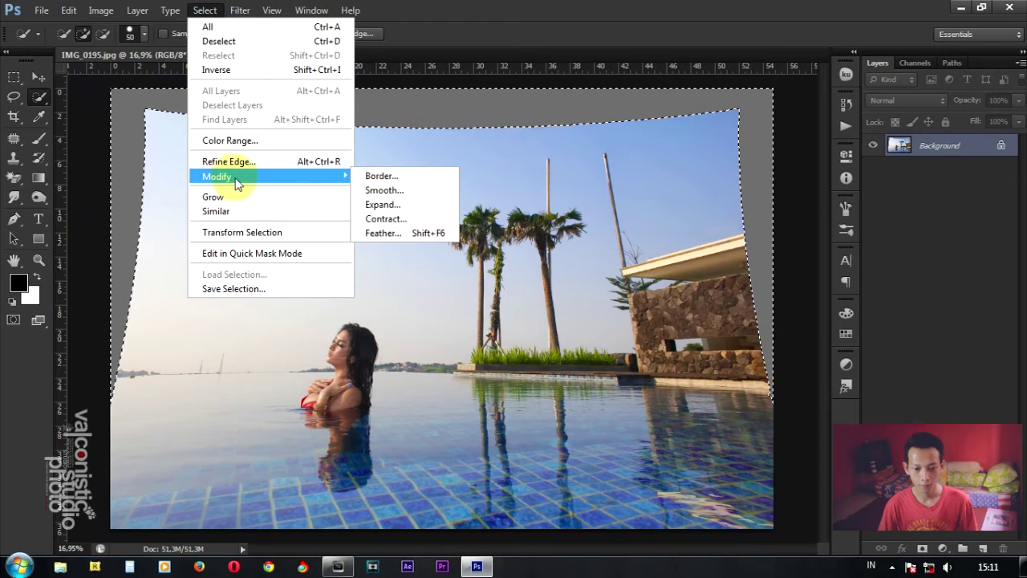
pyautogui.moveTo(240, 176)
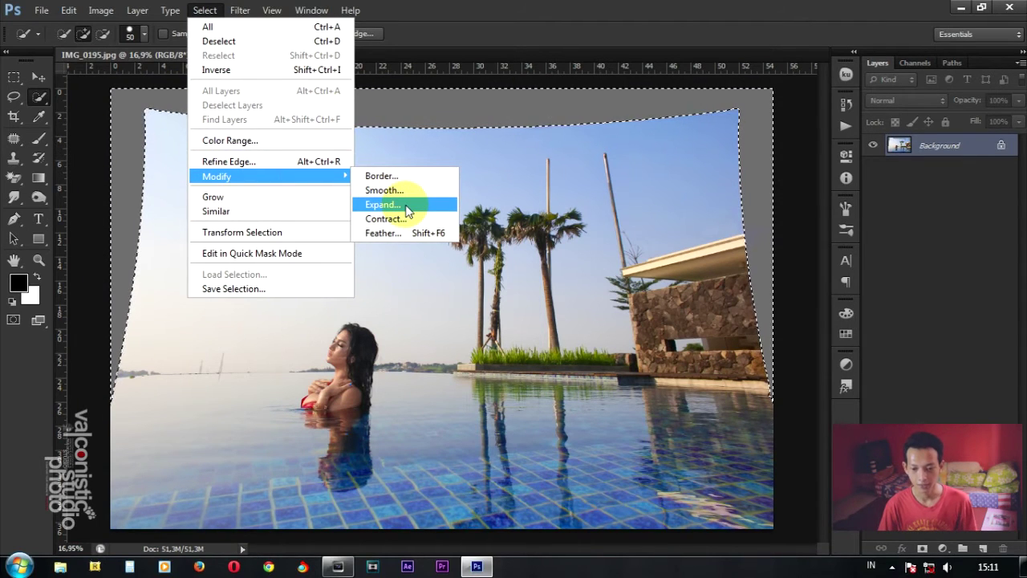
# Expand the grey-margin selection by 12 pixels with Select > Modify > Expand
pyautogui.click(407, 211)
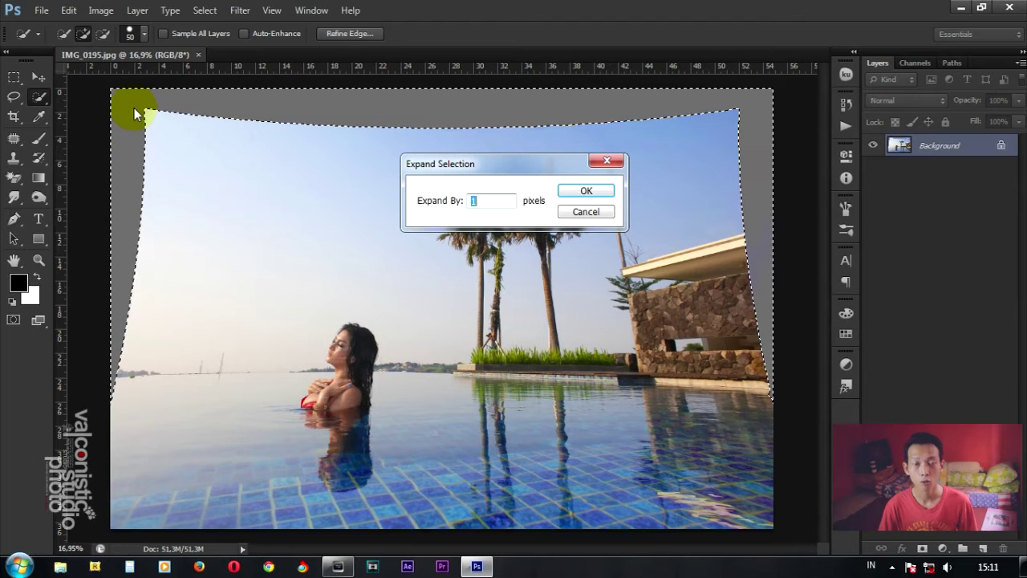
pyautogui.click(482, 202)
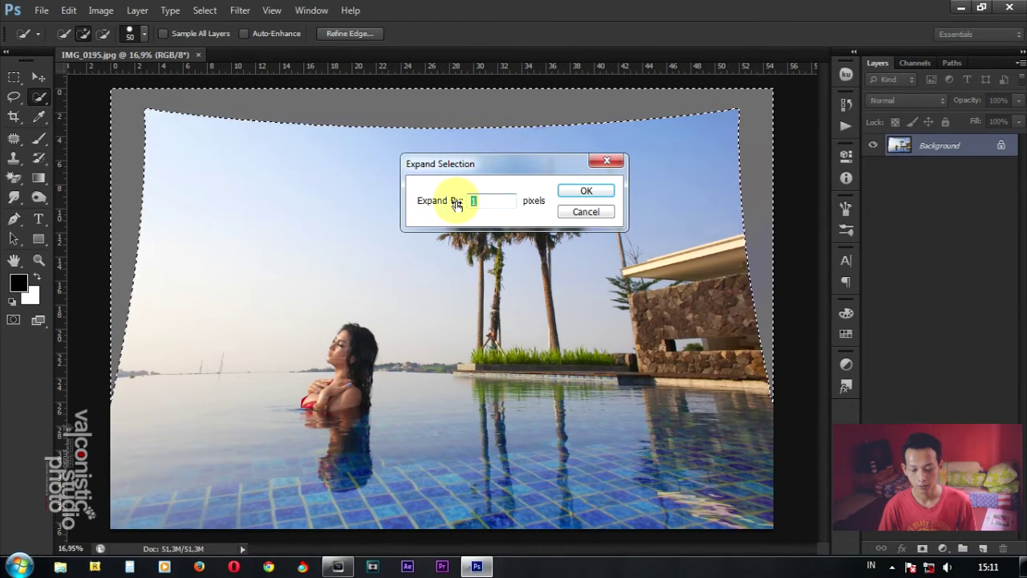
pyautogui.write('2')
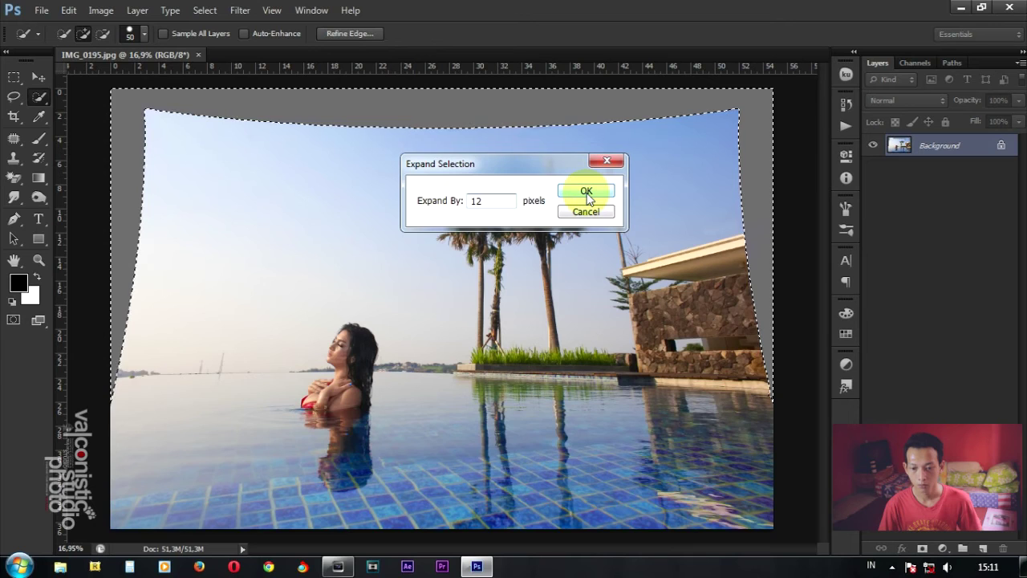
pyautogui.click(587, 198)
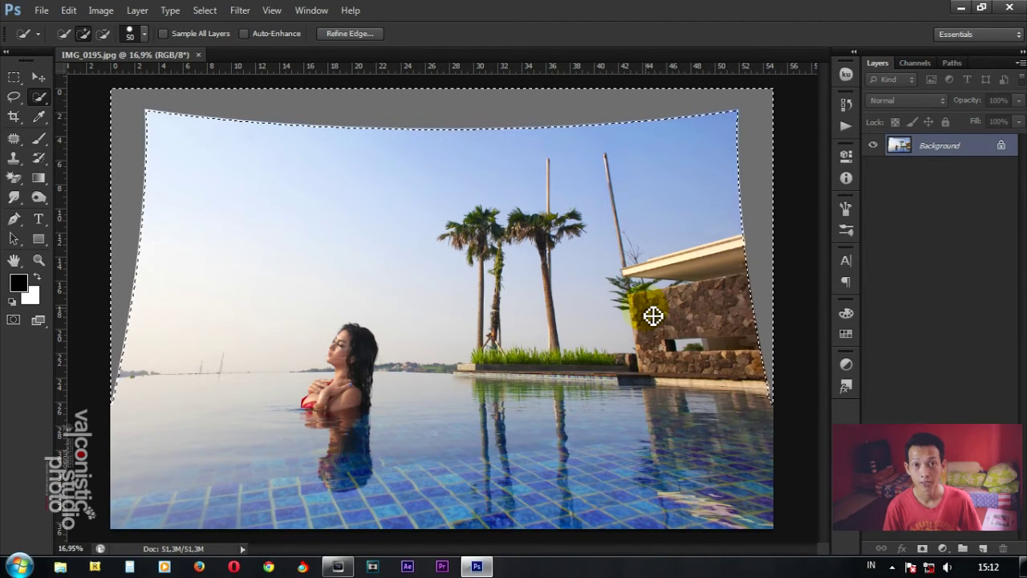
# Fill the selected margins with Content-Aware fill via Shift+F5
pyautogui.hotkey('shift', 'F5')
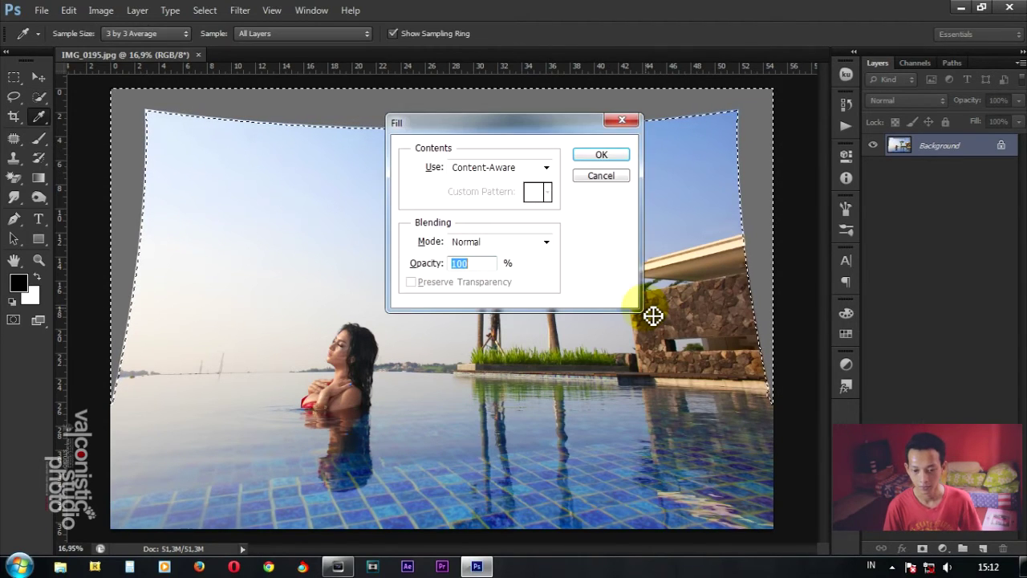
pyautogui.click(488, 167)
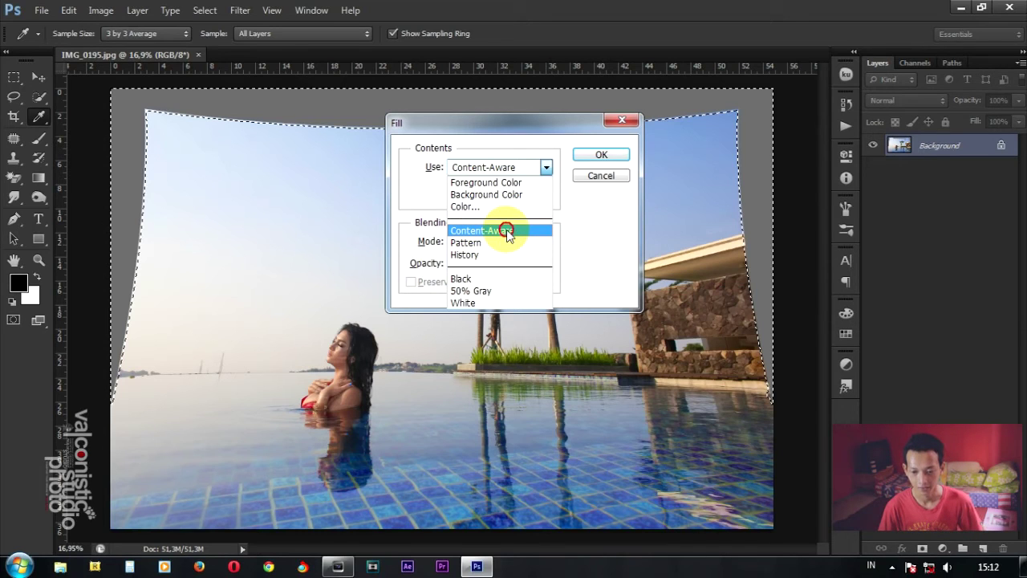
pyautogui.click(522, 231)
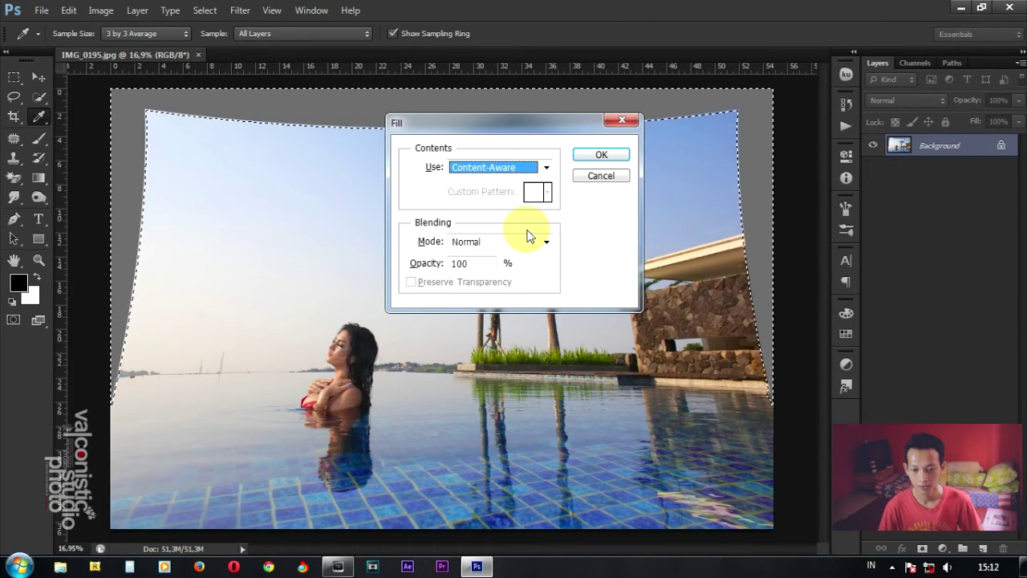
pyautogui.click(602, 155)
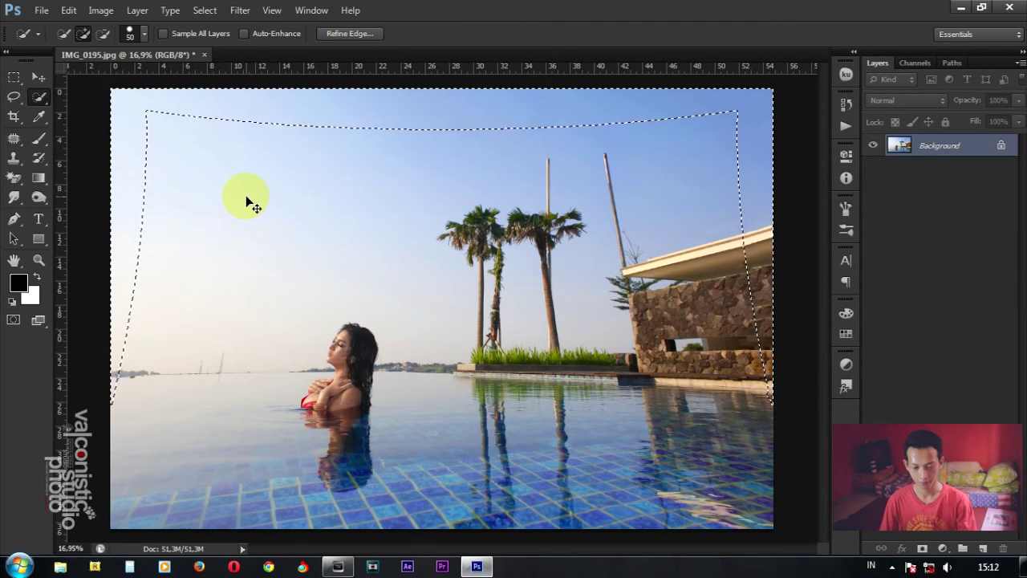
# Deselect all and switch to the Move Tool
pyautogui.hotkey('ctrl', 'd')
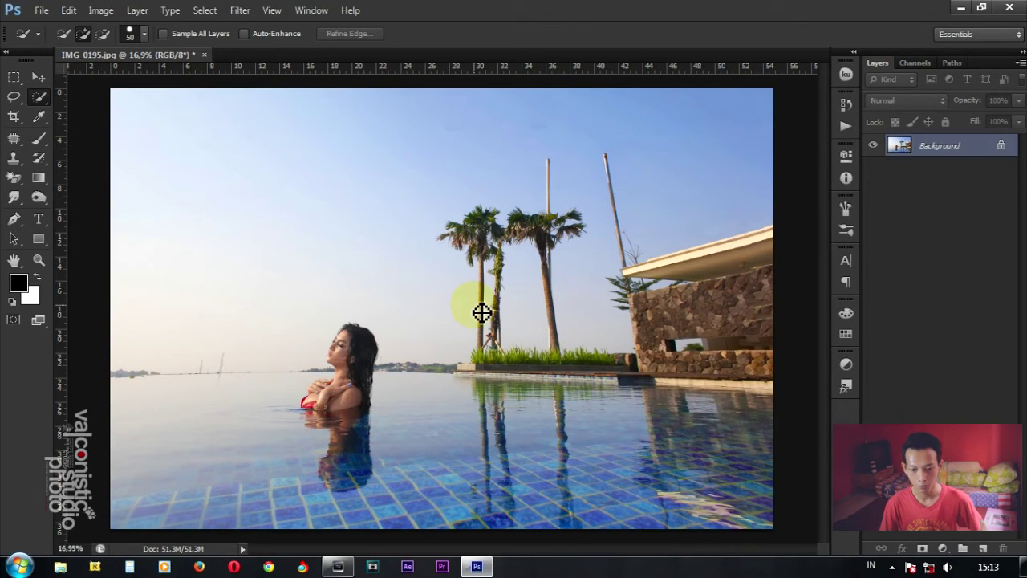
pyautogui.click(38, 77)
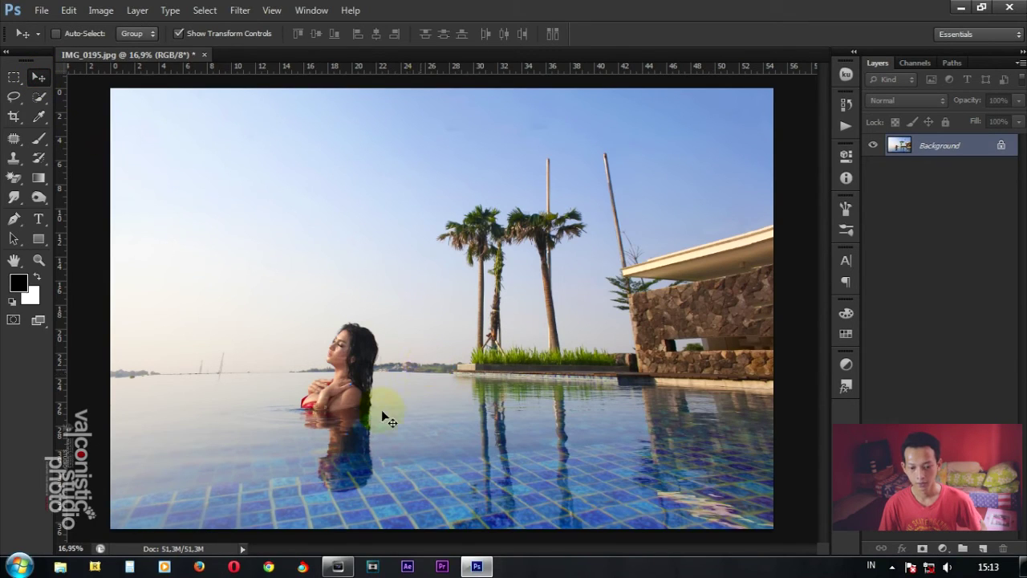
pyautogui.click(60, 566)
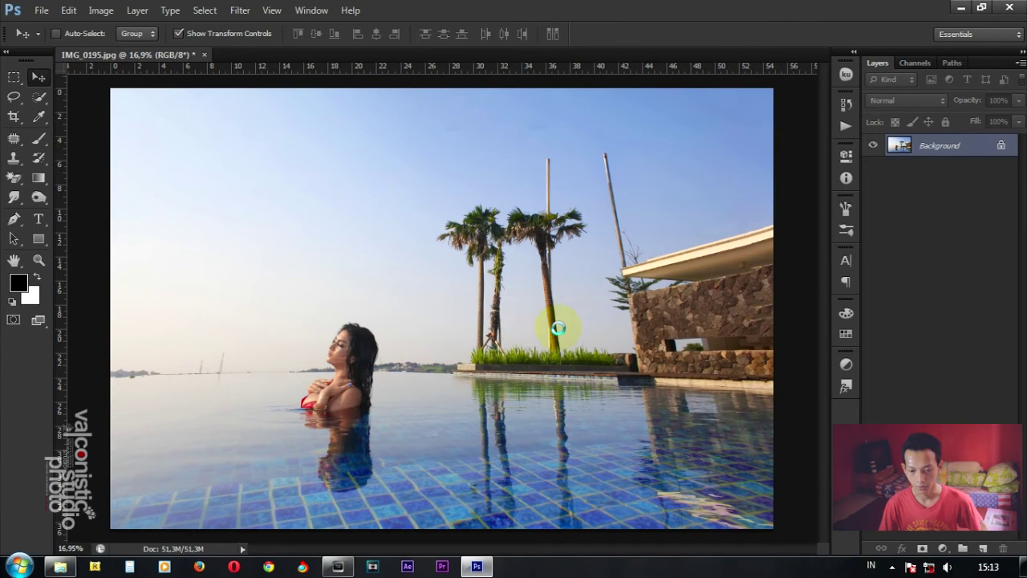
# Commit the placed IMG_0195 photo as a layer above the corrected Background
pyautogui.doubleClick(615, 313)
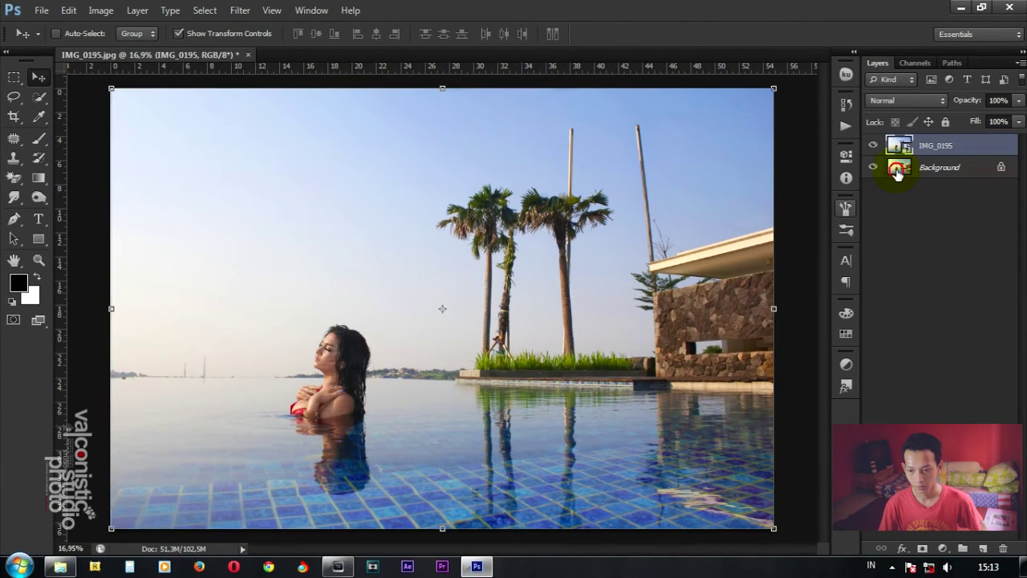
pyautogui.click(898, 170)
pyautogui.click(873, 145)
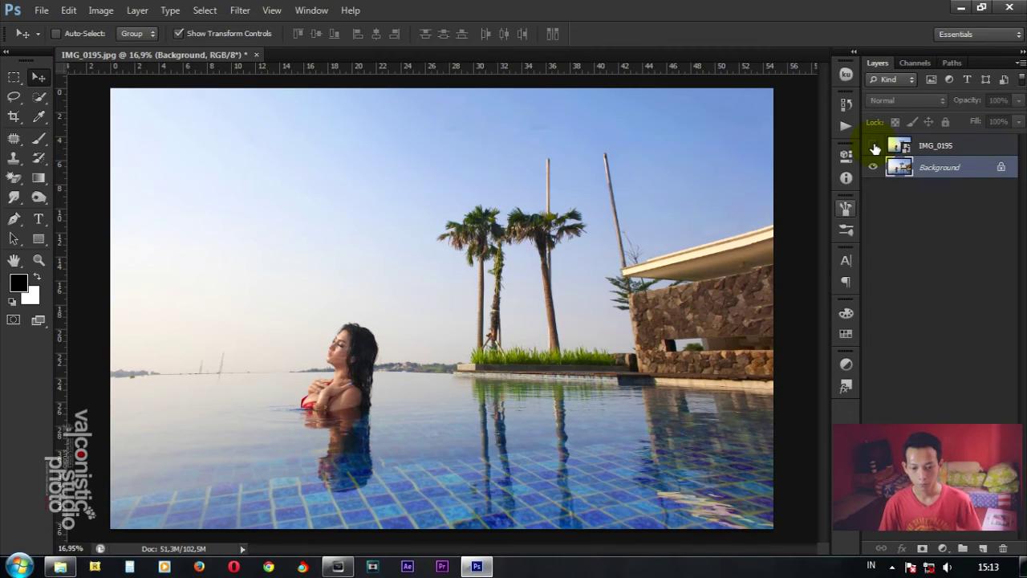
pyautogui.click(873, 146)
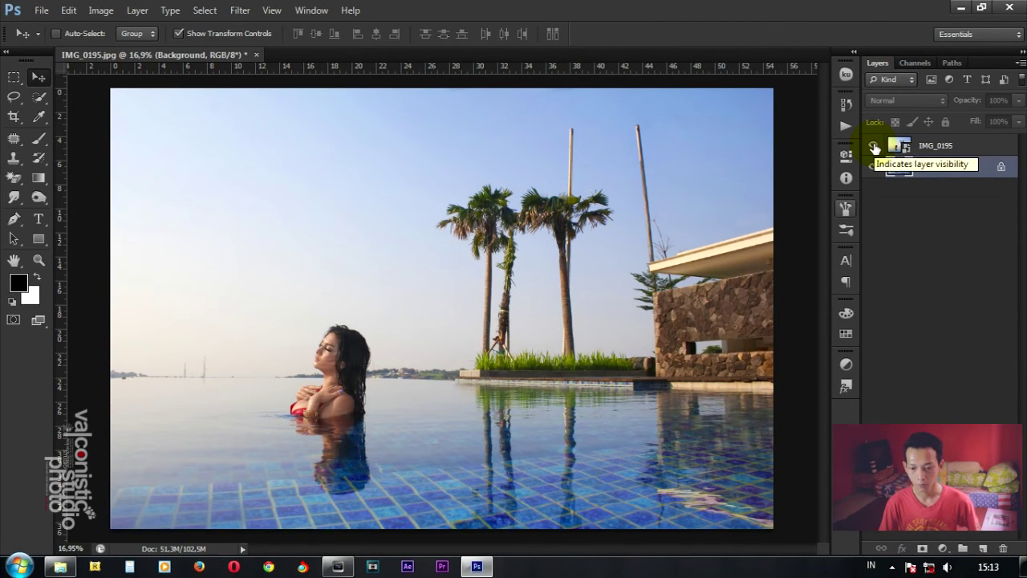
# Flip the IMG_0195 layer's visibility repeatedly to compare original and corrected versions, ending hidden
pyautogui.click(873, 146)
pyautogui.click(873, 146)
pyautogui.click(874, 146)
pyautogui.click(873, 146)
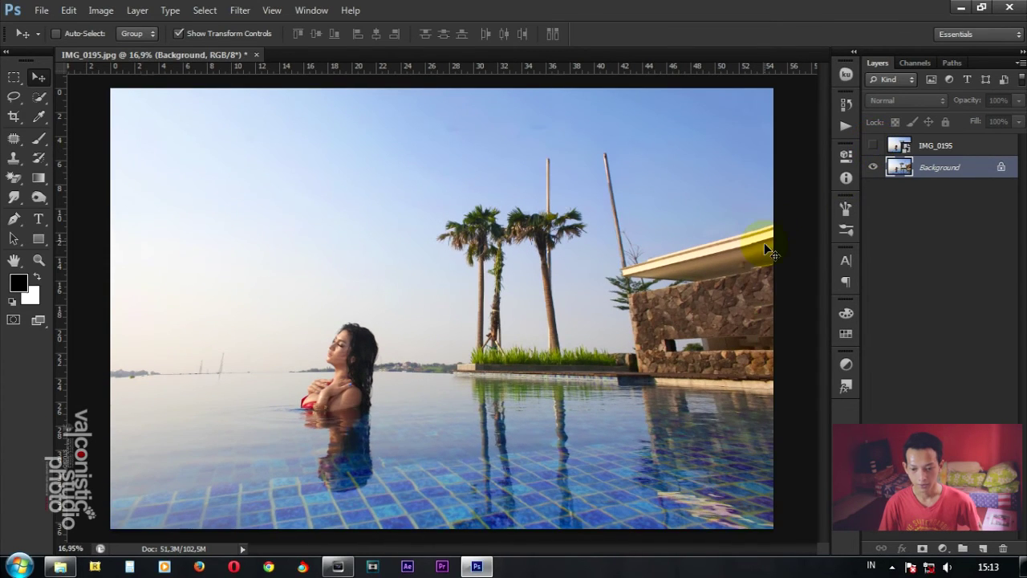
pyautogui.scroll(2, 766, 281)
pyautogui.scroll(-1, 770, 316)
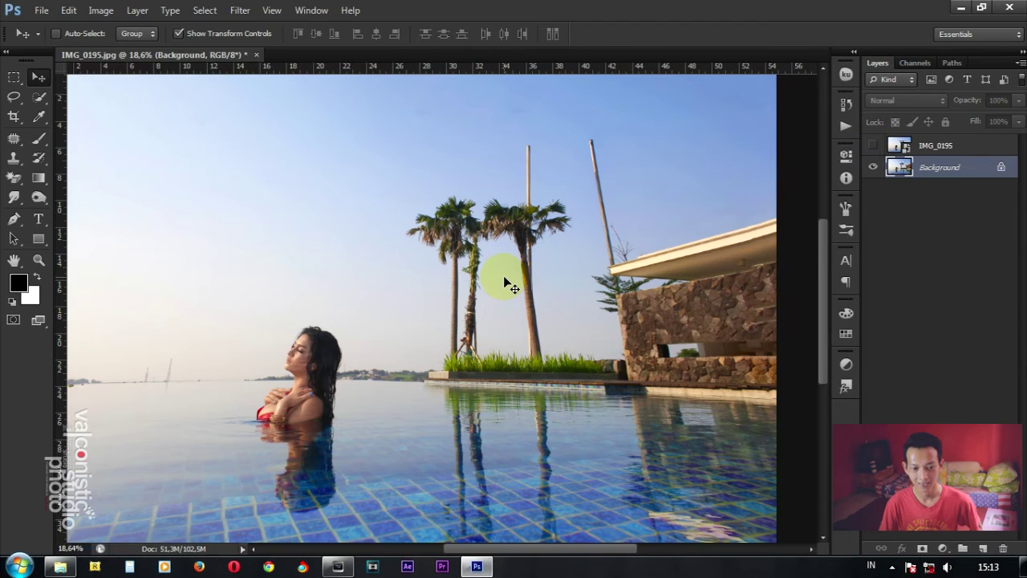
pyautogui.scroll(-1, 504, 279)
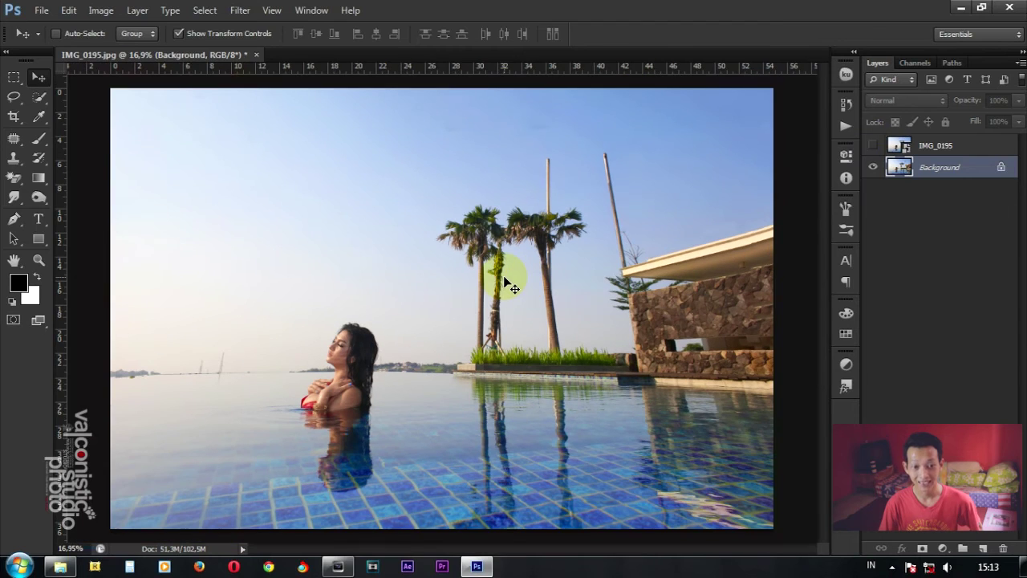
pyautogui.click(873, 147)
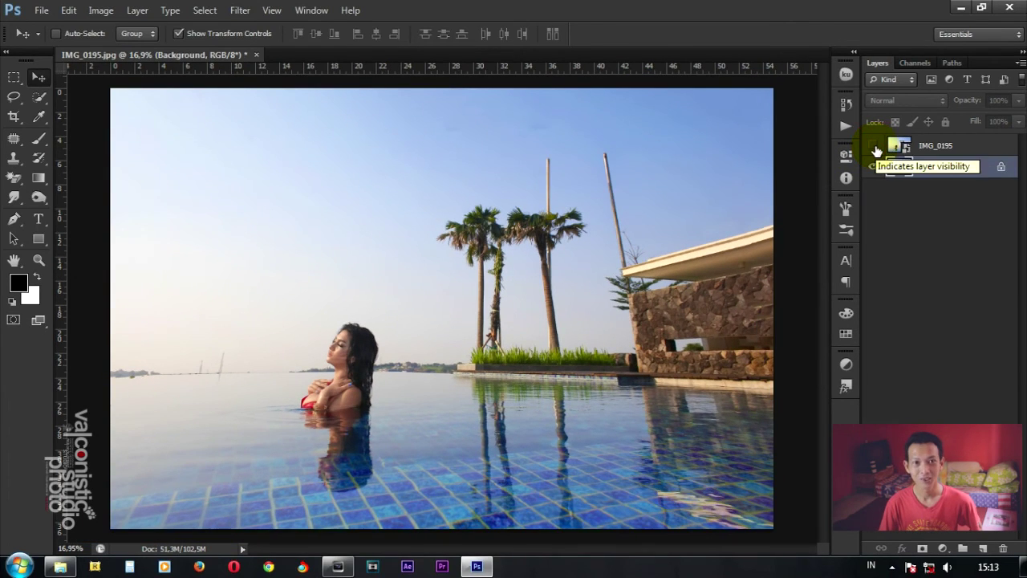
pyautogui.click(875, 147)
pyautogui.click(875, 148)
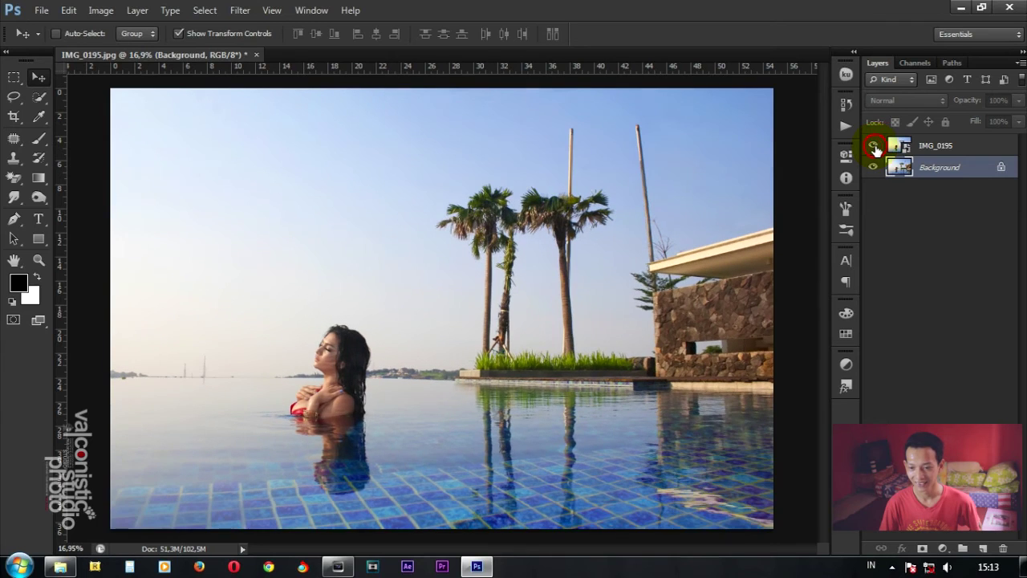
pyautogui.click(875, 147)
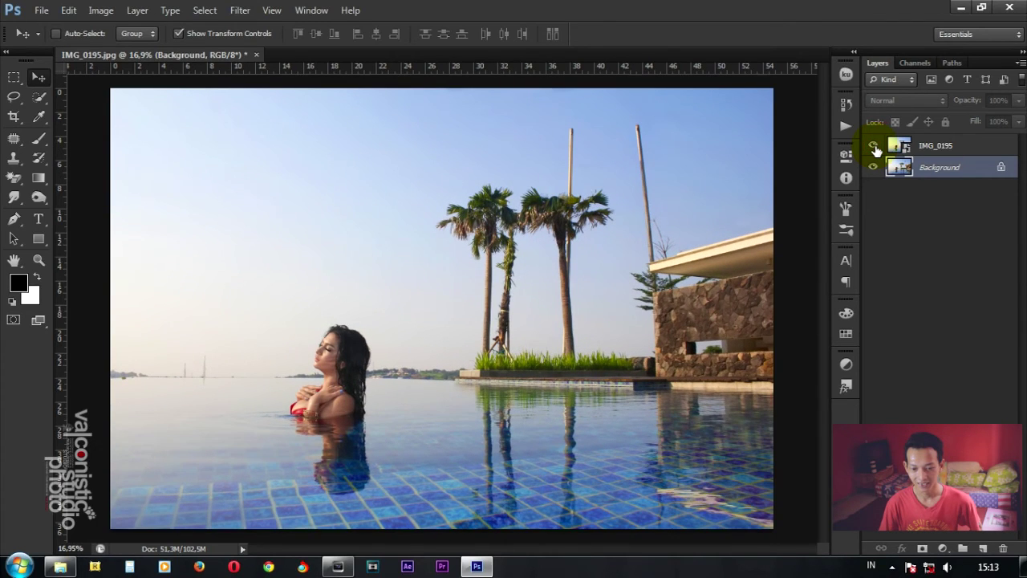
pyautogui.click(875, 148)
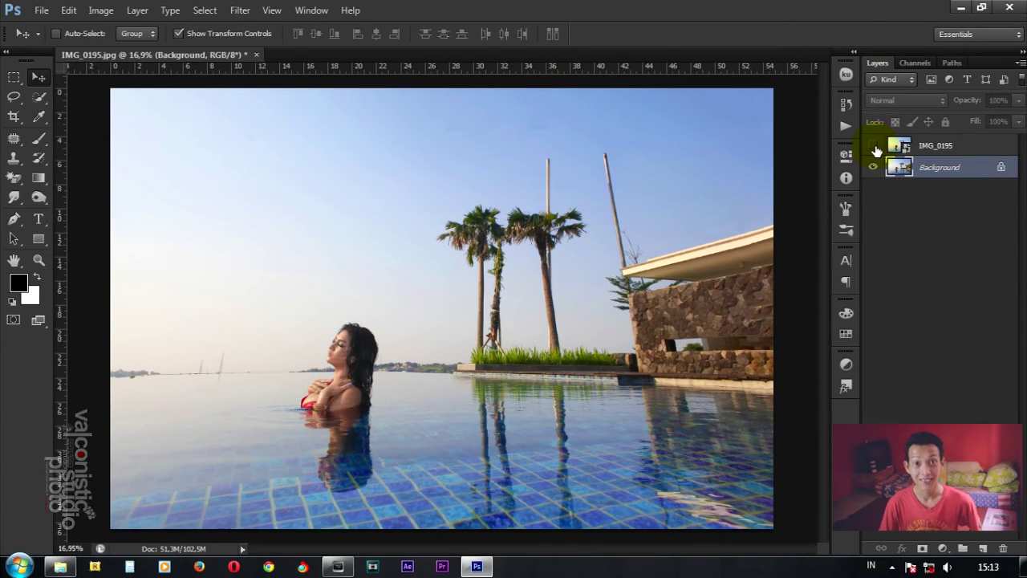